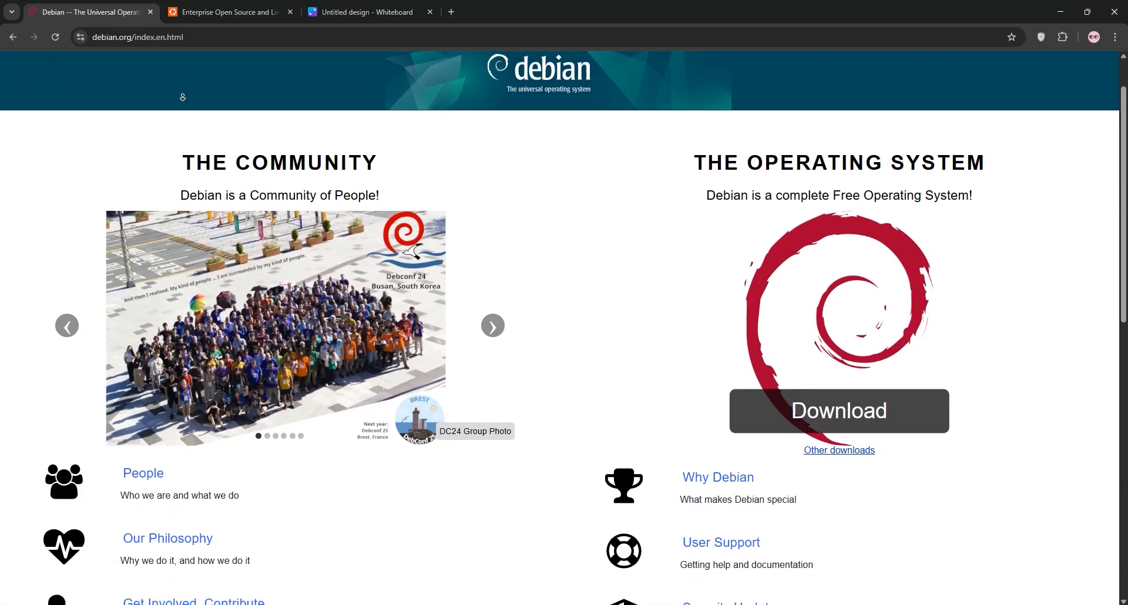
scroll(183, 96, "down", 2)
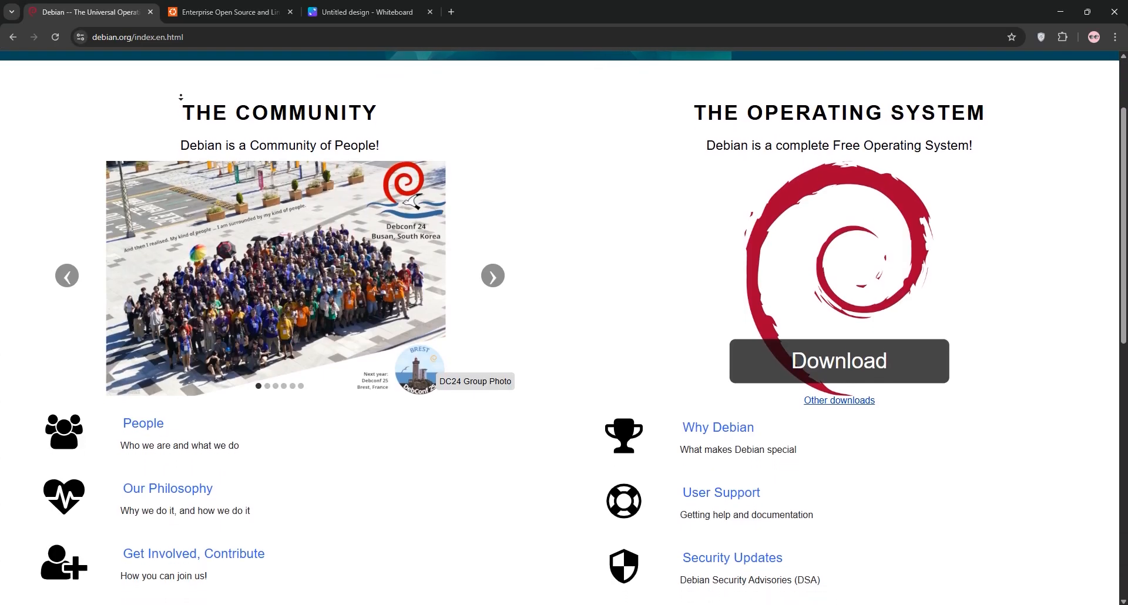
scroll(181, 97, "down", 2)
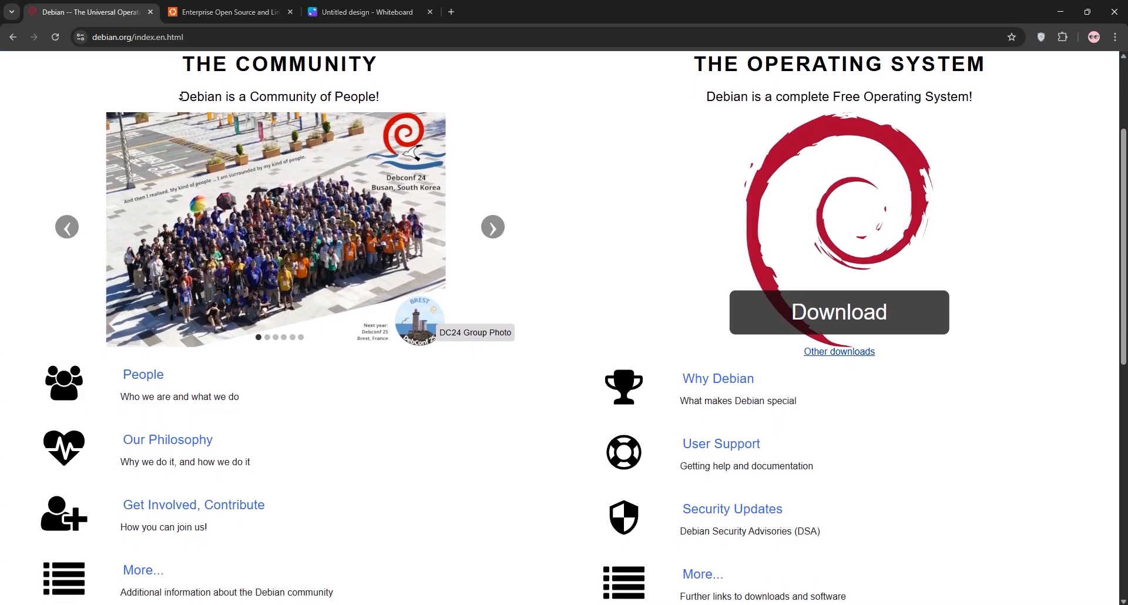
scroll(181, 96, "down", 2)
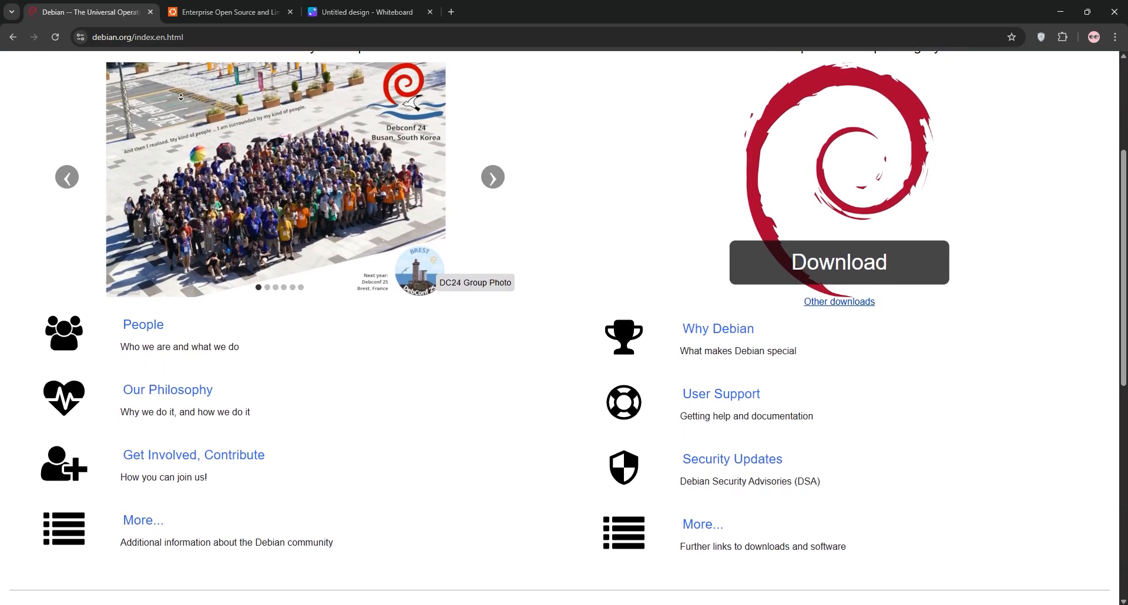
scroll(181, 96, "down", 2)
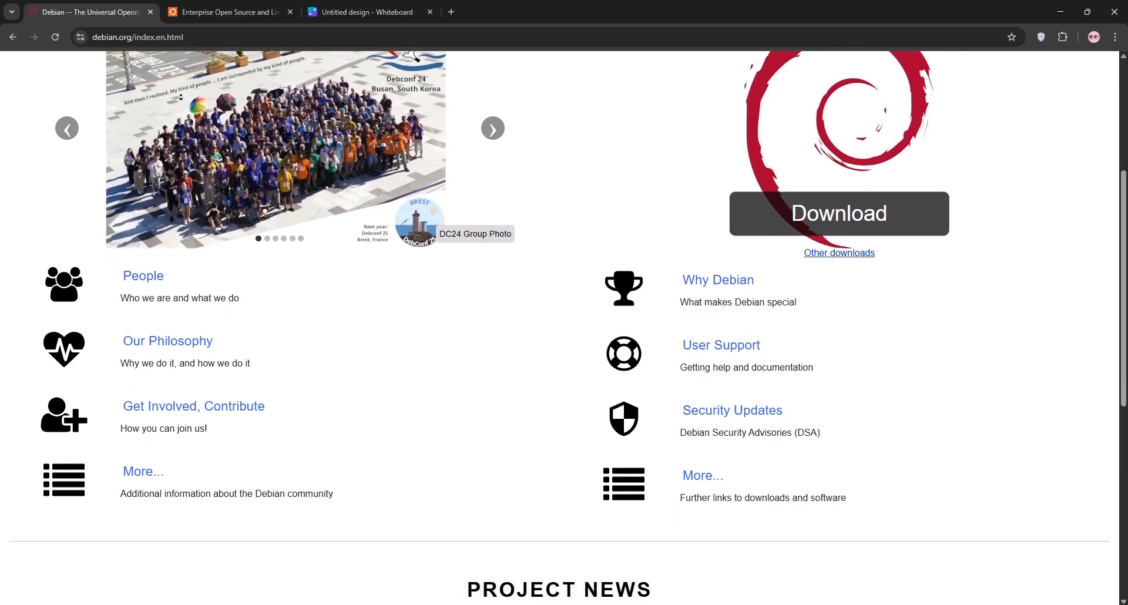
scroll(181, 96, "down", 2)
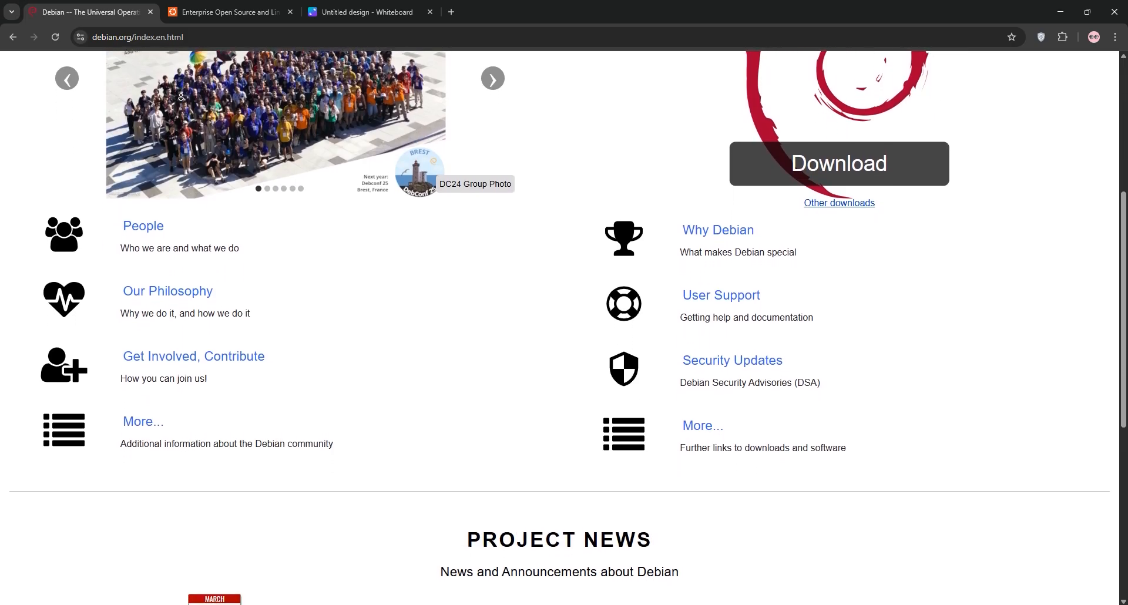
scroll(180, 97, "down", 2)
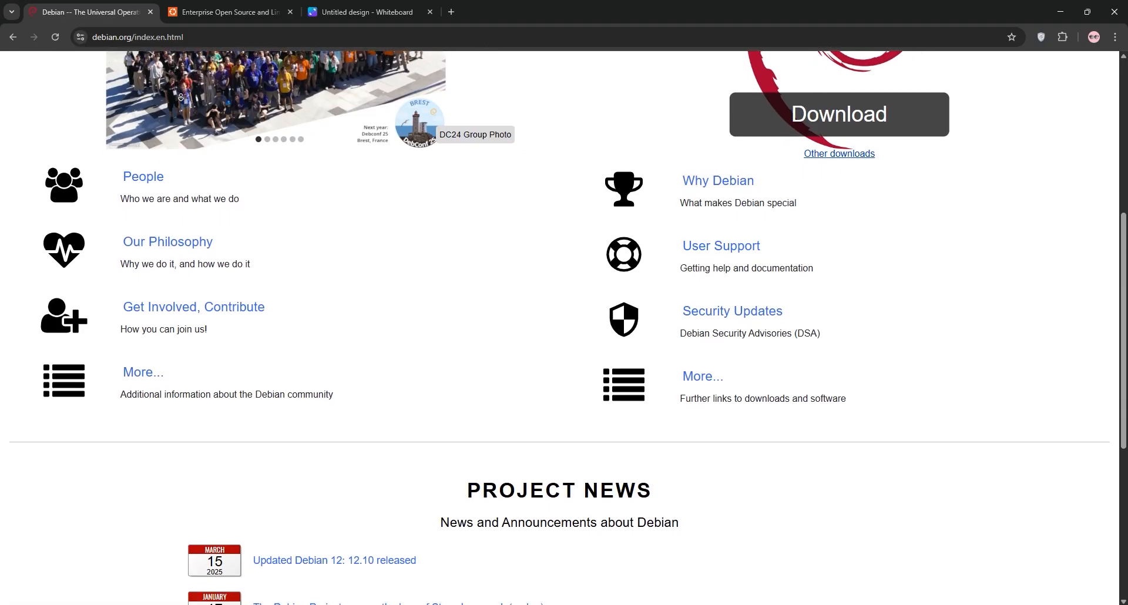
scroll(181, 96, "down", 2)
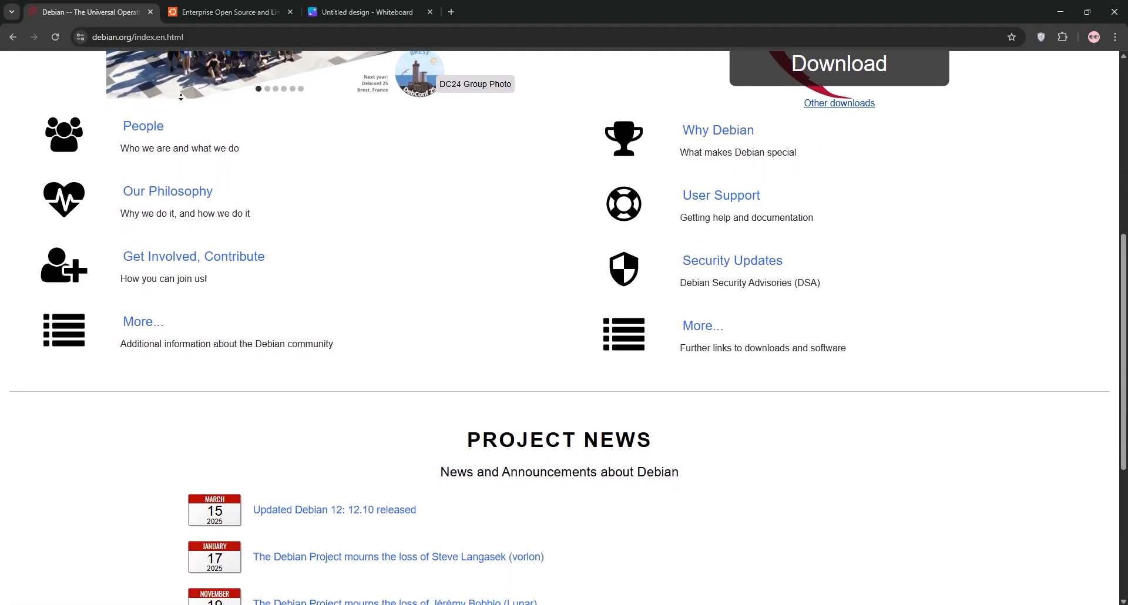
scroll(180, 96, "down", 2)
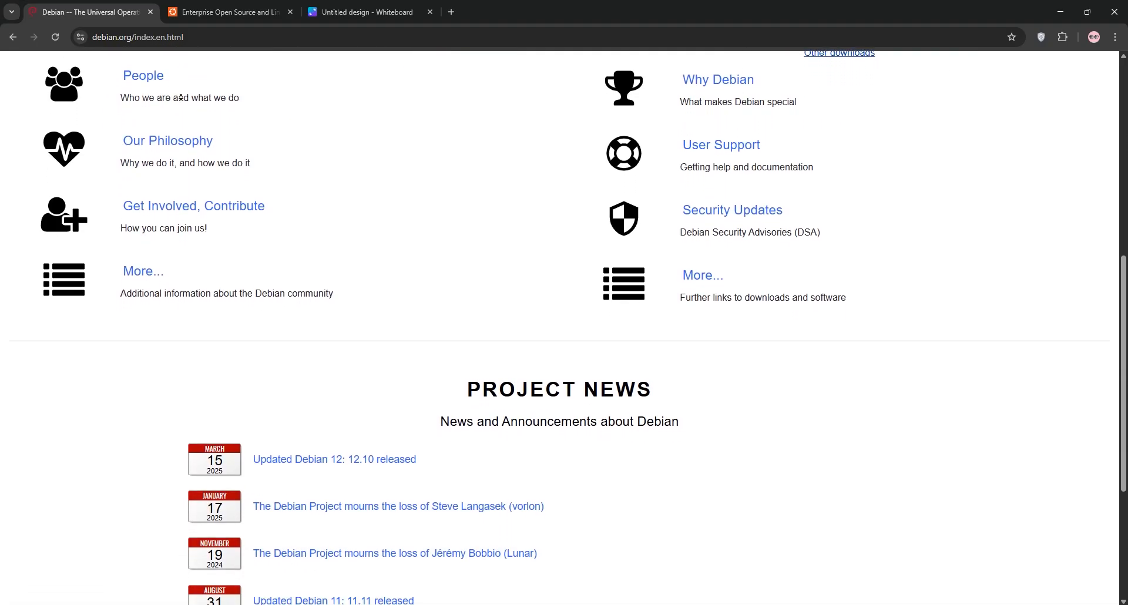
scroll(181, 97, "down", 2)
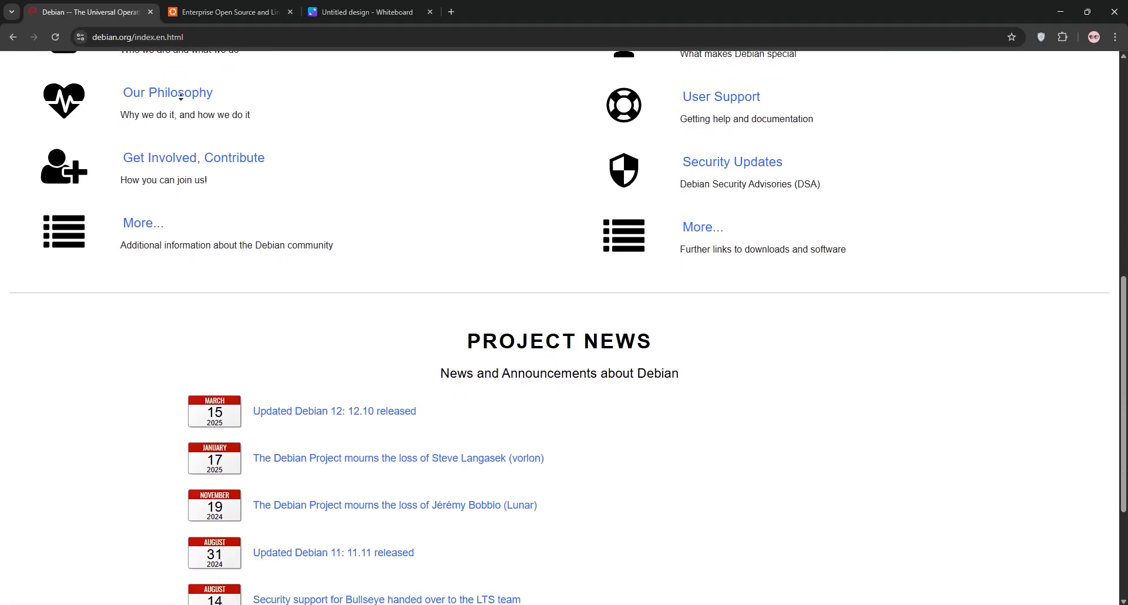
scroll(181, 95, "down", 2)
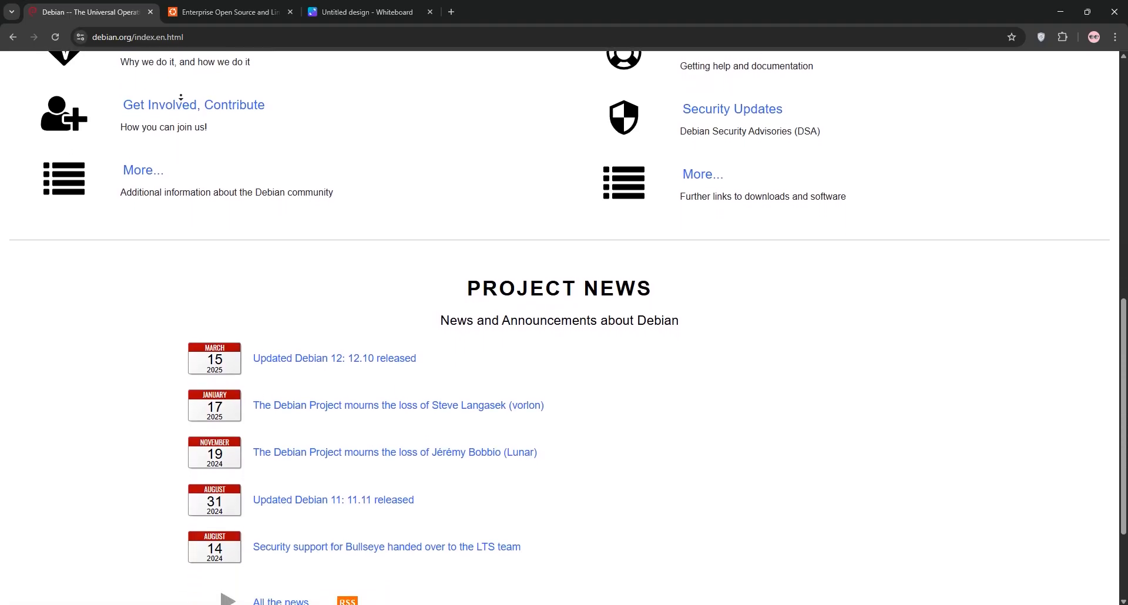
scroll(181, 97, "down", 2)
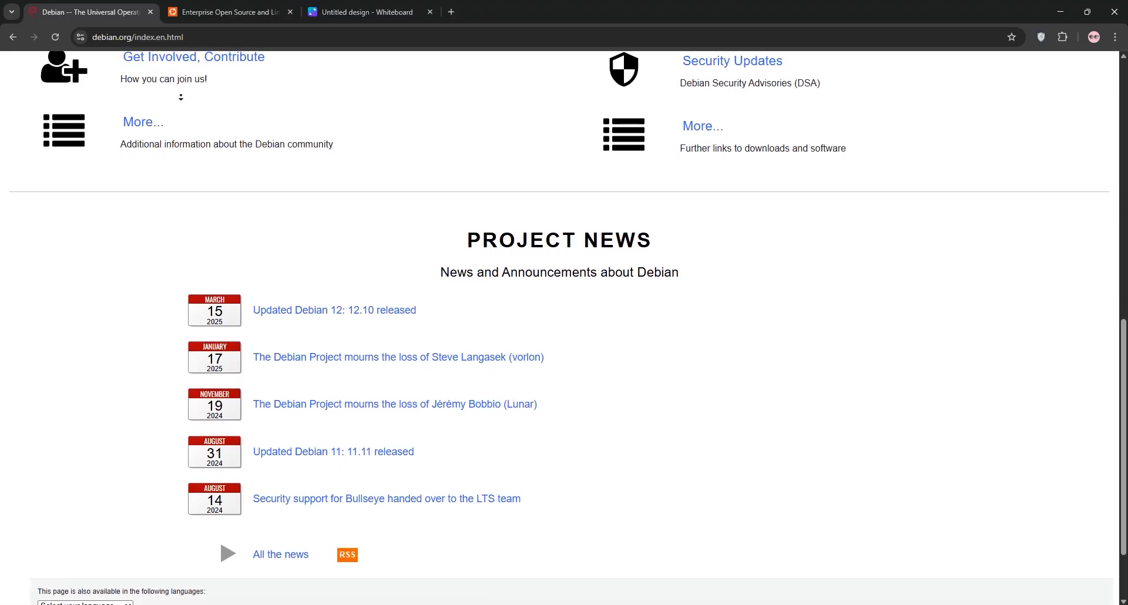
scroll(181, 96, "down", 2)
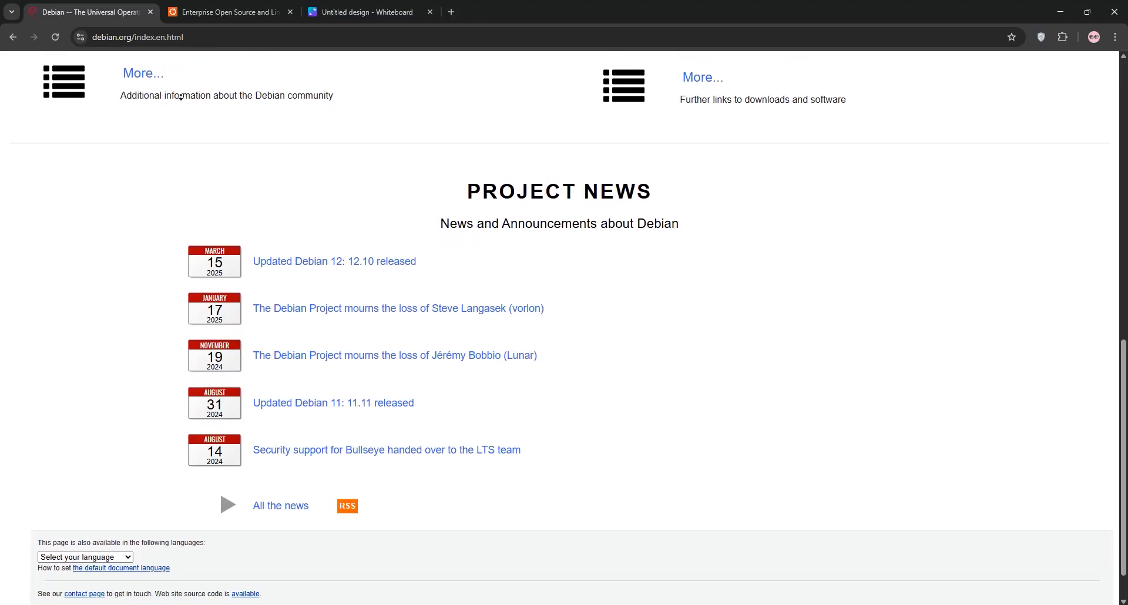
scroll(180, 96, "down", 2)
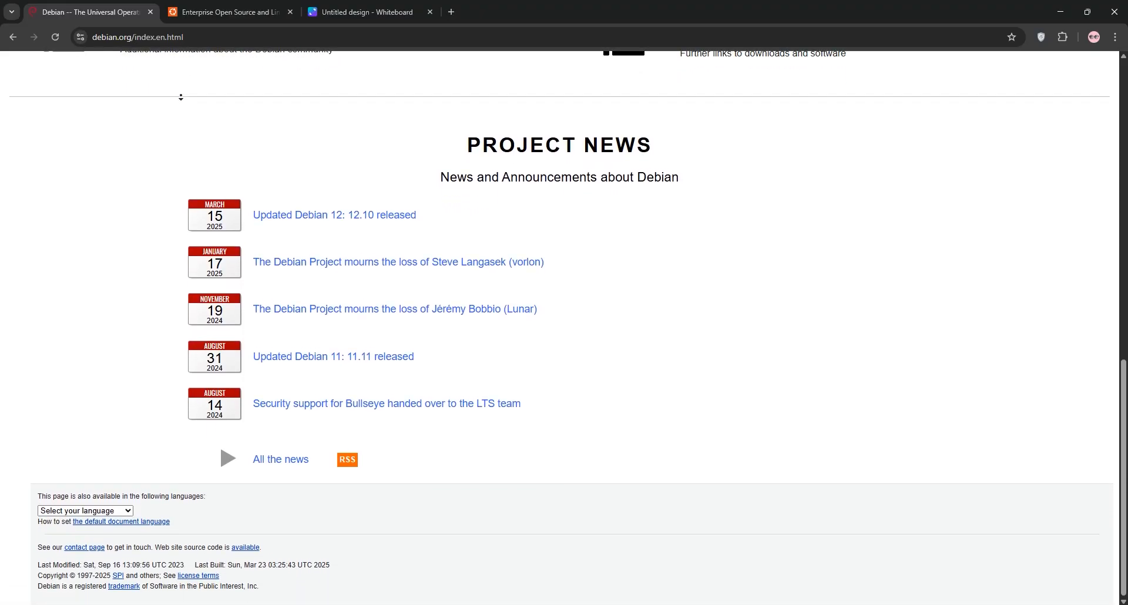
Step: After reviewing Debian's project news and footer, switch to the Ubuntu homepage
left_click(205, 11)
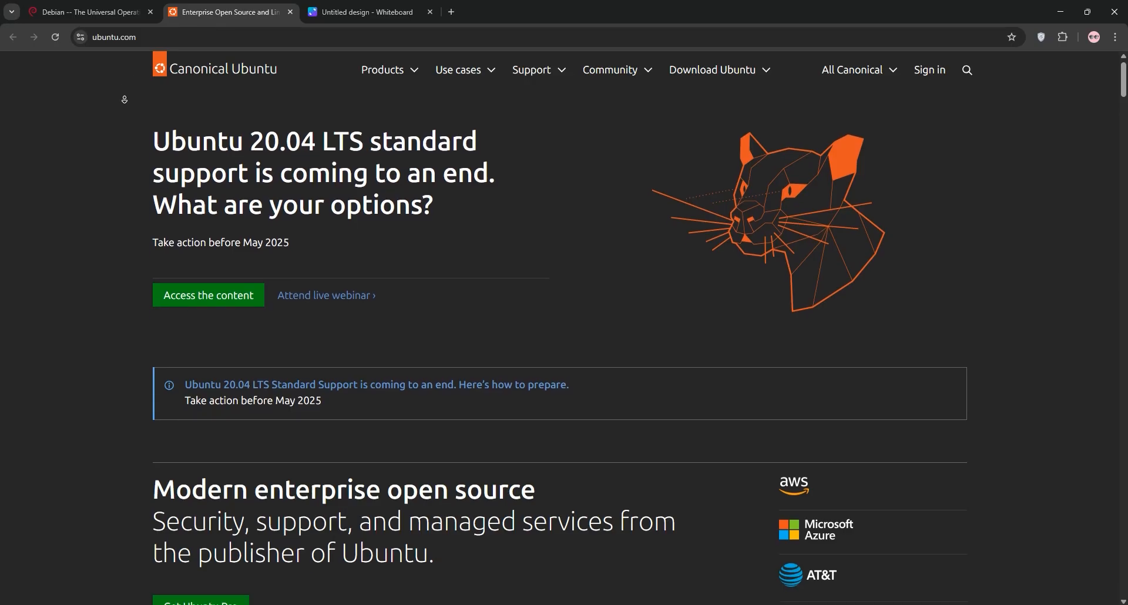
scroll(123, 100, "down", 2)
scroll(123, 101, "down", 3)
scroll(123, 101, "down", 3)
scroll(124, 101, "down", 3)
scroll(125, 103, "down", 3)
scroll(125, 102, "down", 3)
scroll(124, 102, "down", 3)
scroll(124, 102, "down", 3)
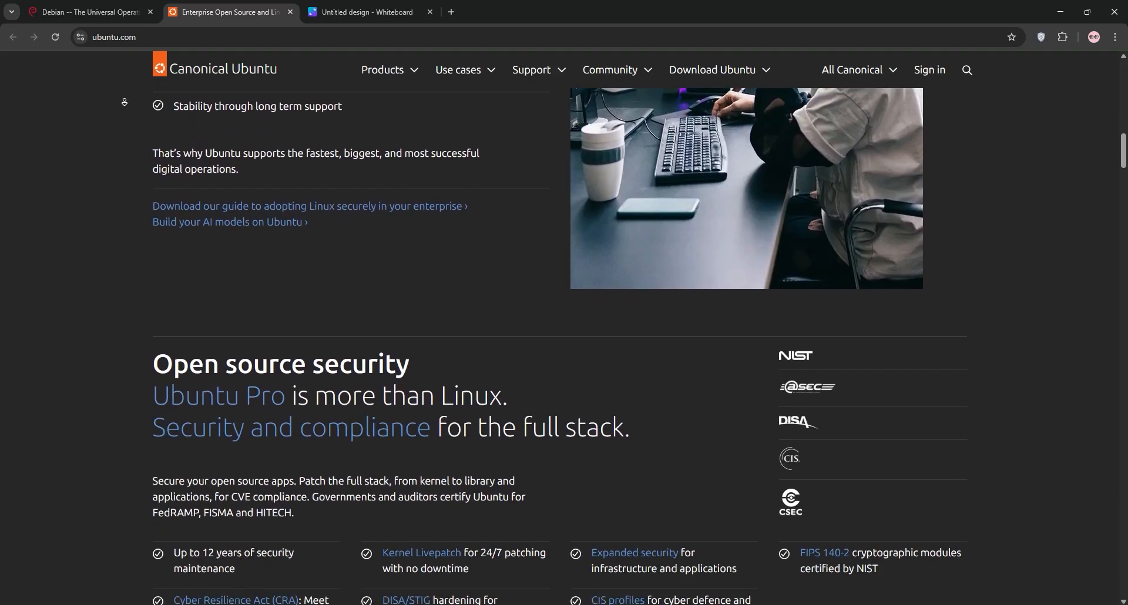
scroll(125, 103, "down", 2)
scroll(124, 102, "down", 3)
scroll(125, 102, "down", 3)
scroll(124, 102, "down", 3)
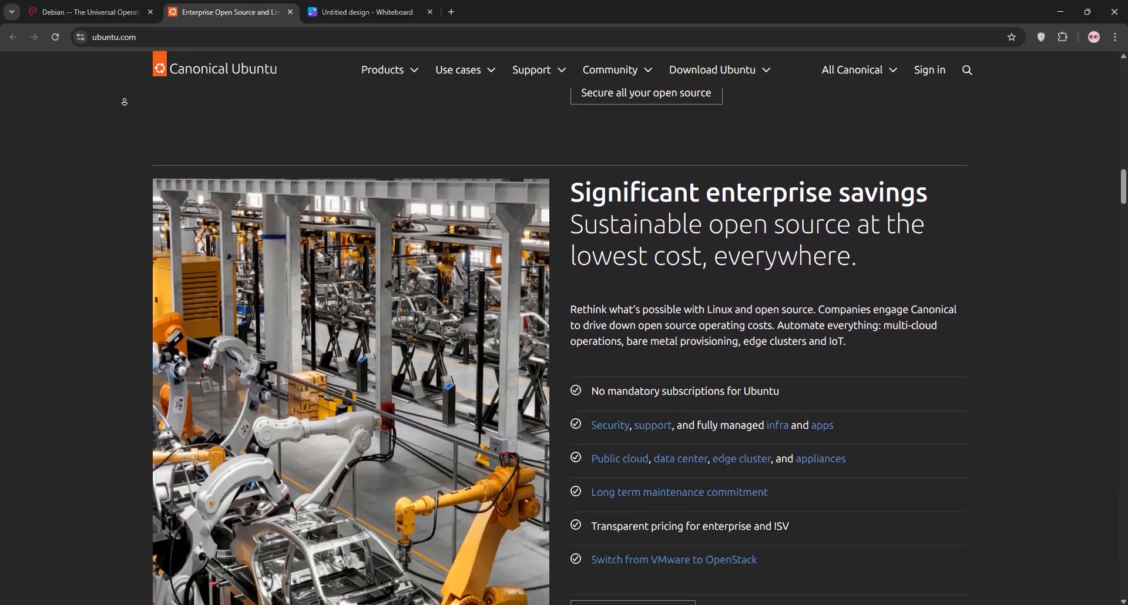
scroll(124, 102, "down", 3)
scroll(125, 103, "down", 2)
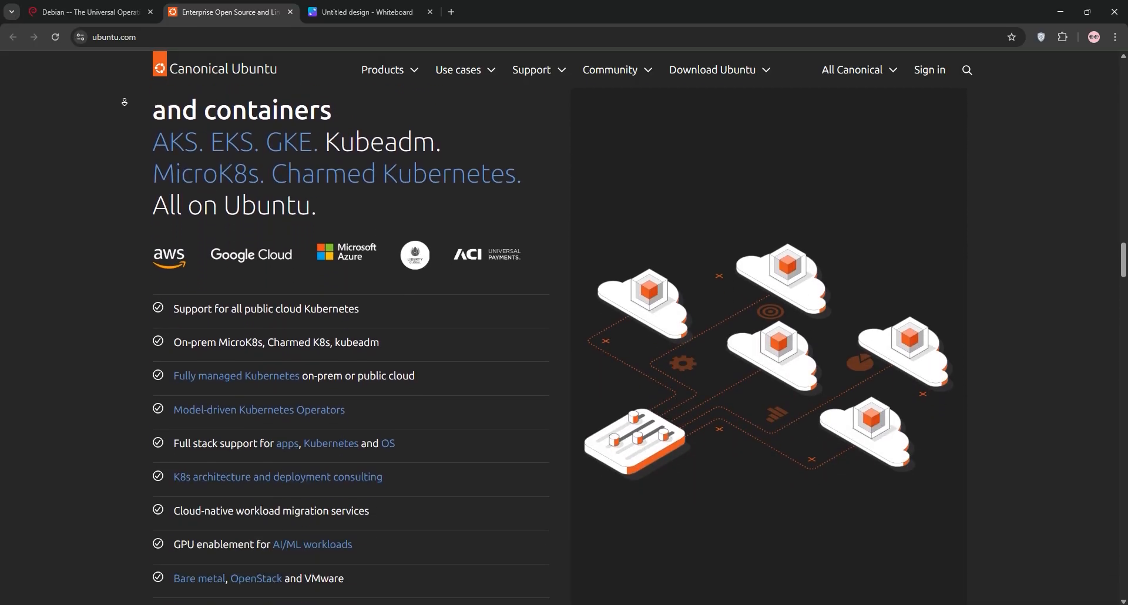
scroll(125, 103, "down", 2)
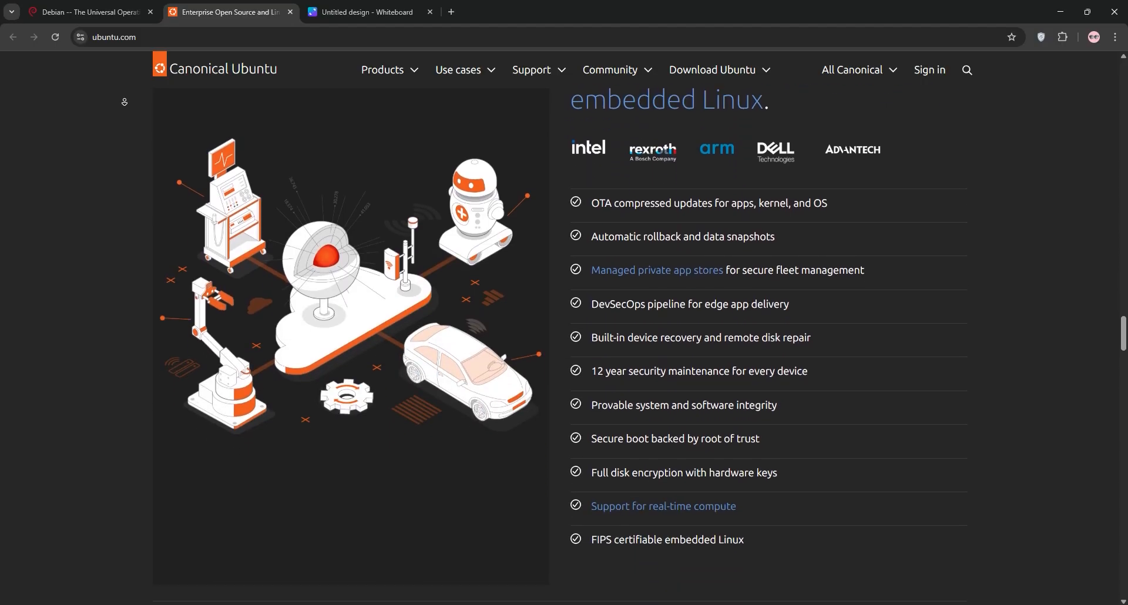
scroll(125, 103, "down", 2)
scroll(125, 102, "down", 2)
scroll(124, 102, "down", 3)
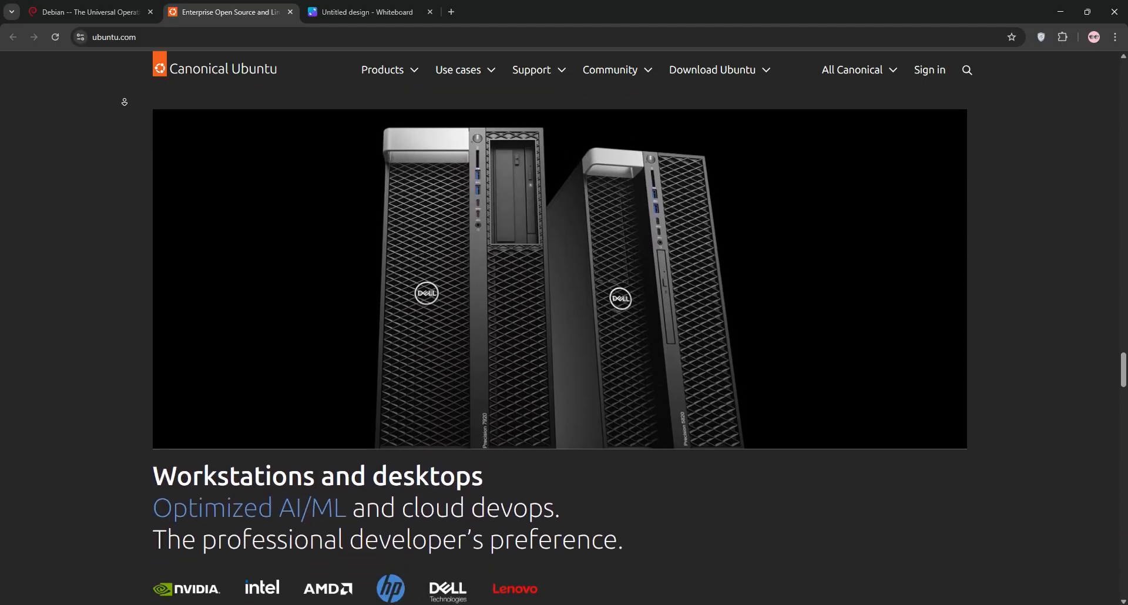
scroll(125, 103, "down", 3)
scroll(124, 102, "down", 3)
scroll(125, 103, "down", 3)
scroll(124, 102, "down", 3)
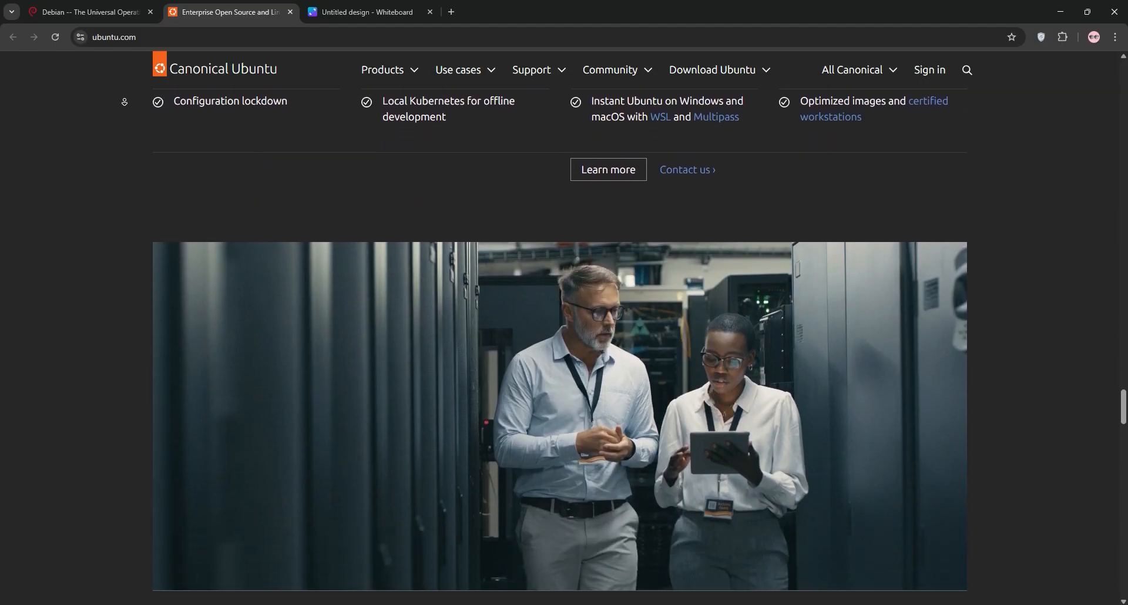
scroll(124, 102, "down", 3)
scroll(125, 103, "down", 3)
scroll(124, 103, "down", 2)
scroll(125, 102, "down", 3)
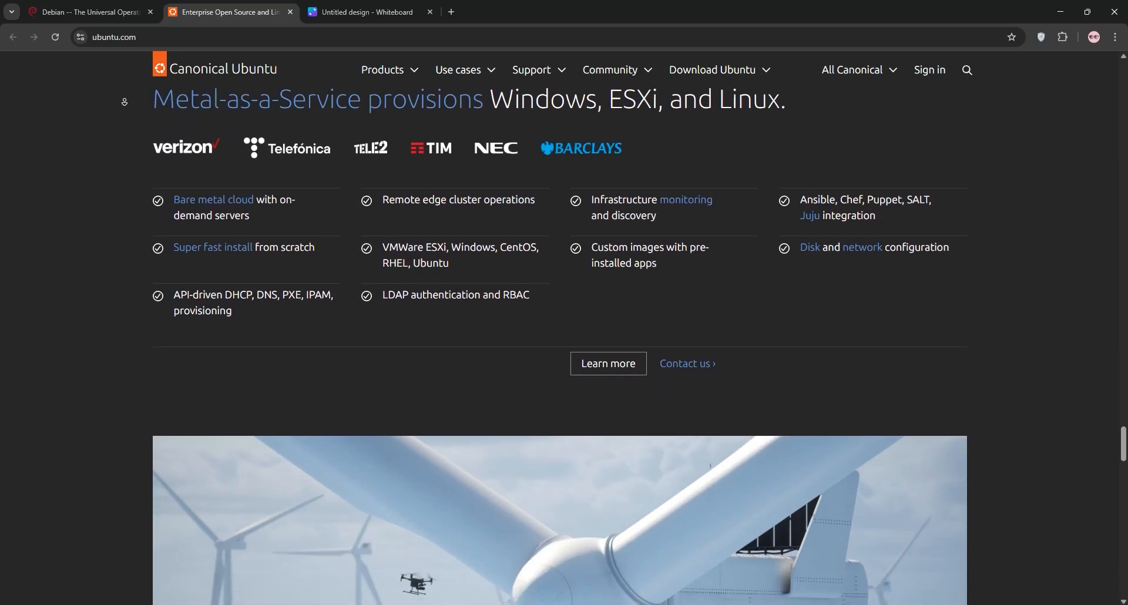
scroll(123, 103, "down", 3)
scroll(124, 103, "down", 3)
scroll(124, 103, "down", 3)
scroll(124, 102, "down", 3)
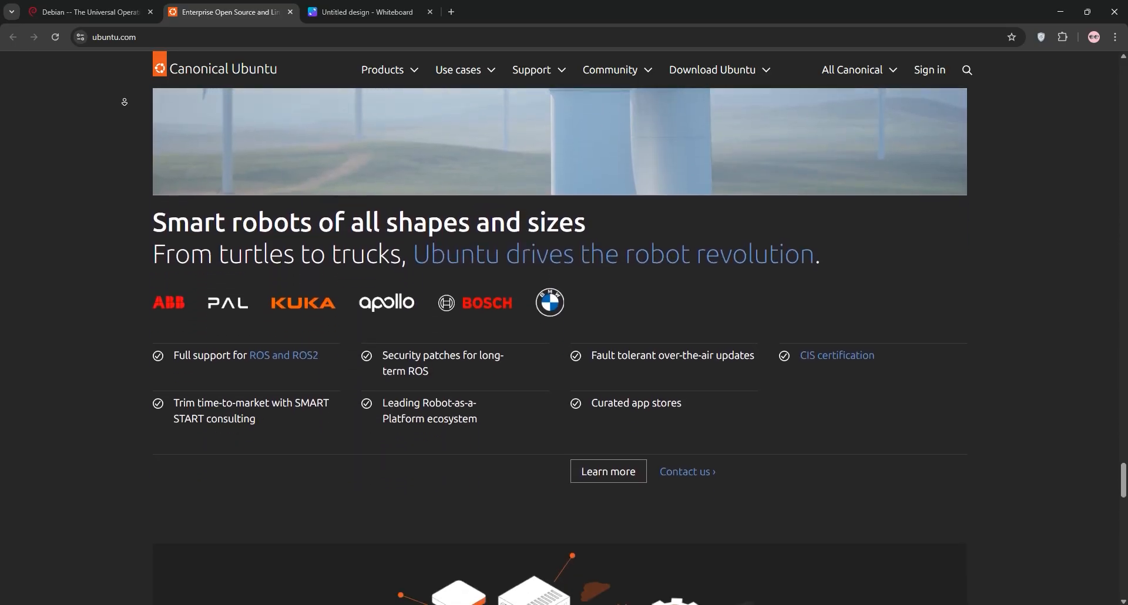
scroll(124, 102, "down", 3)
scroll(124, 102, "down", 3)
scroll(125, 102, "down", 3)
scroll(125, 102, "down", 3)
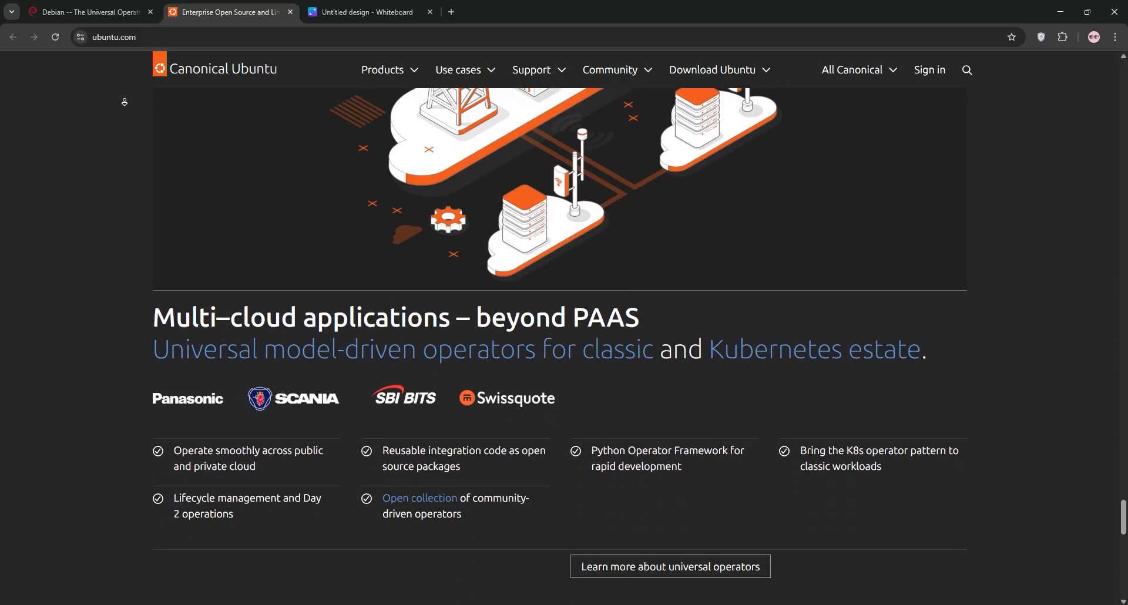
scroll(124, 103, "down", 3)
scroll(125, 102, "down", 3)
scroll(125, 103, "down", 3)
scroll(125, 102, "down", 3)
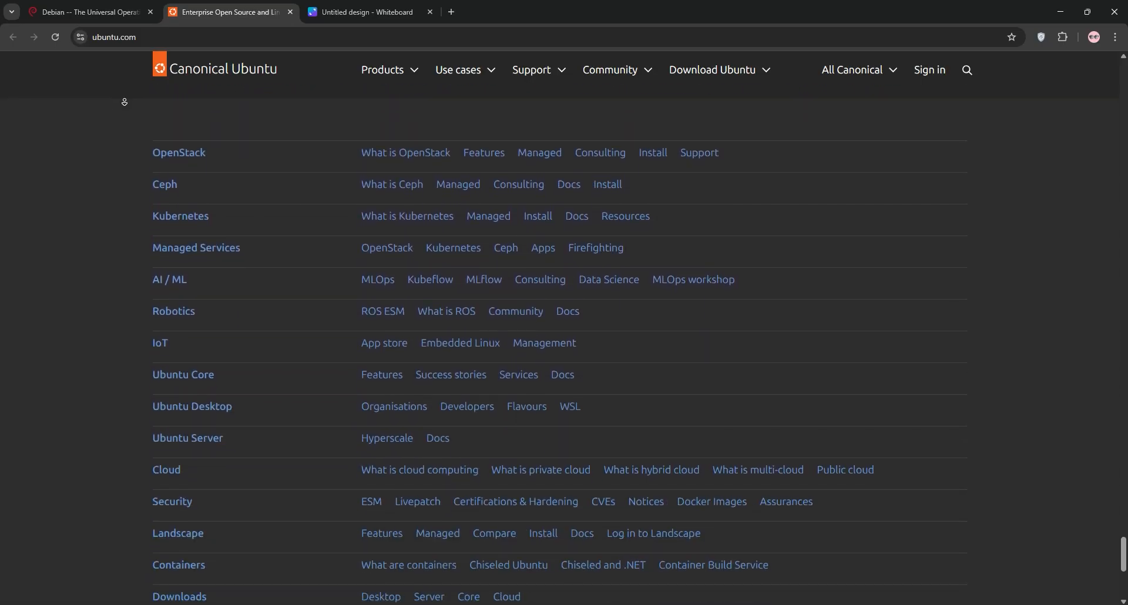
scroll(124, 103, "down", 3)
scroll(125, 103, "down", 3)
scroll(125, 103, "down", 3)
left_click(361, 12)
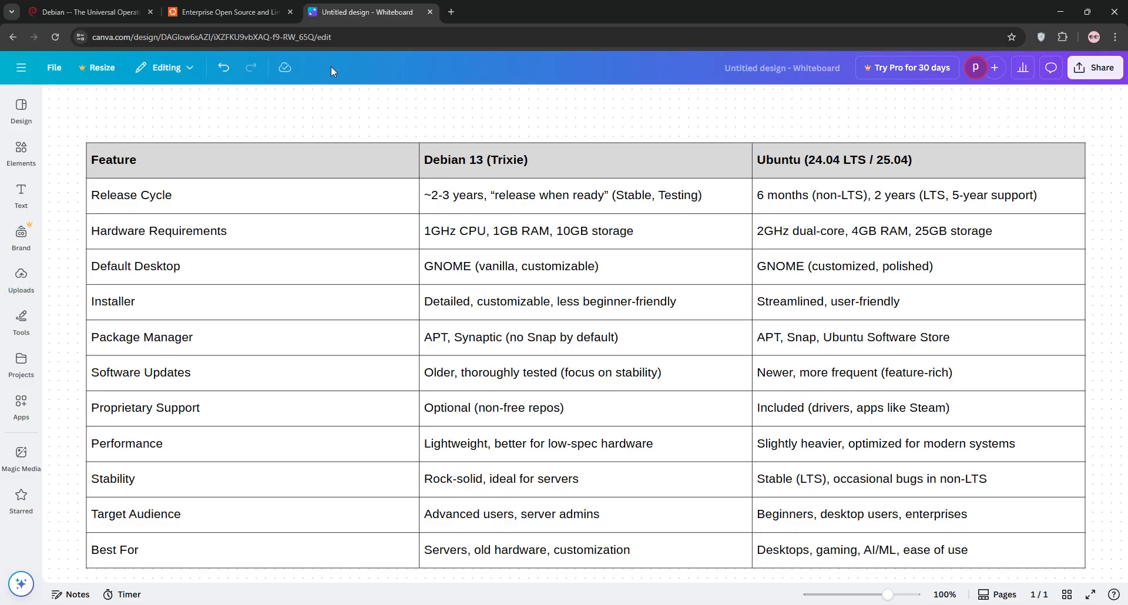